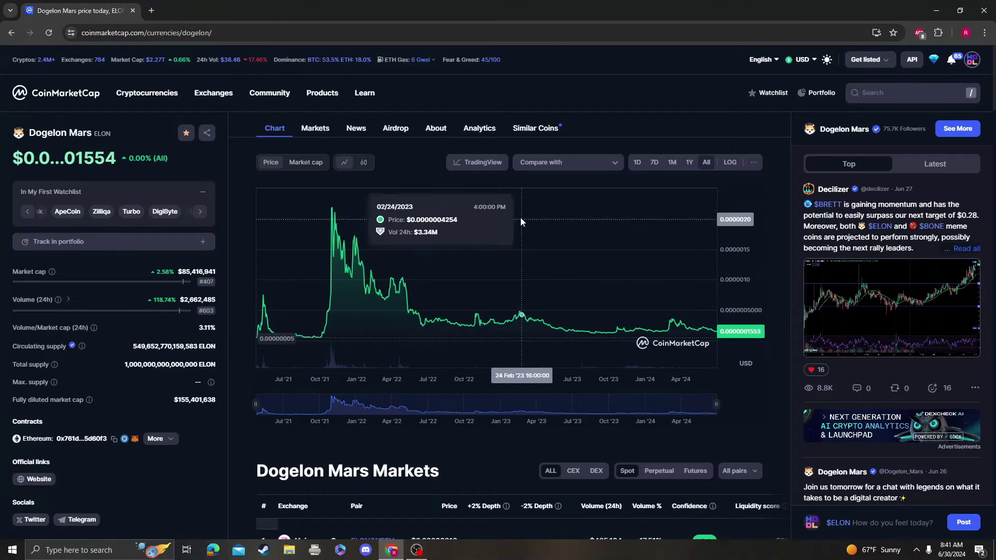
Step: Open the full TradingView technical analysis candlestick chart for Dogelon / Tether
click(472, 168)
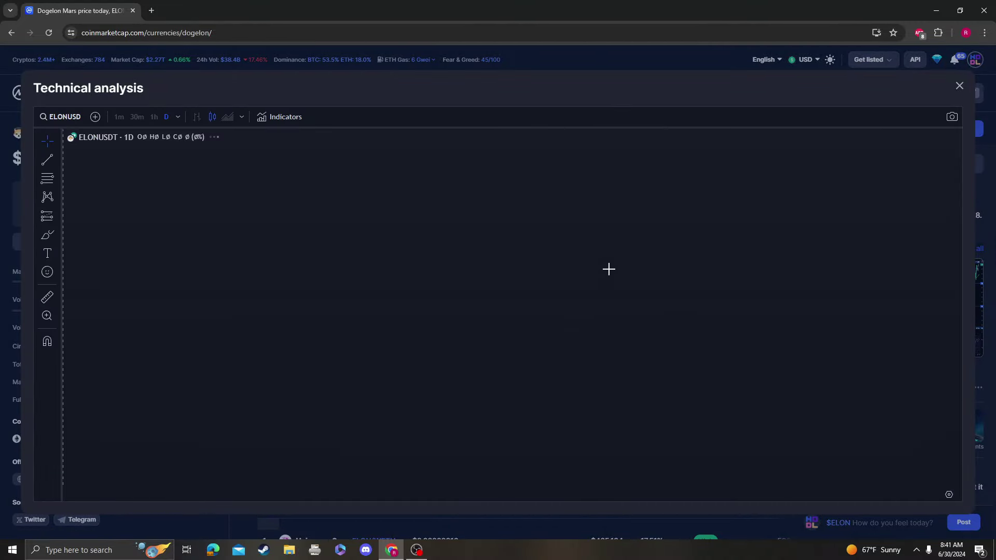
drag(765, 367, 638, 350)
scroll(639, 349, up, 5)
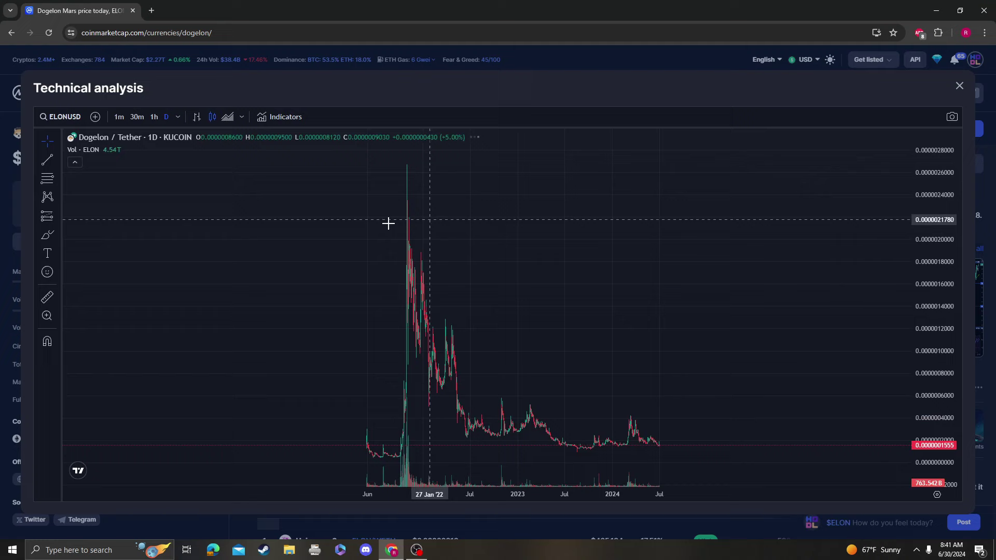
Step: Switch the price axis to Logarithmic and frame the chart around recent 2024 prices
click(937, 494)
click(877, 393)
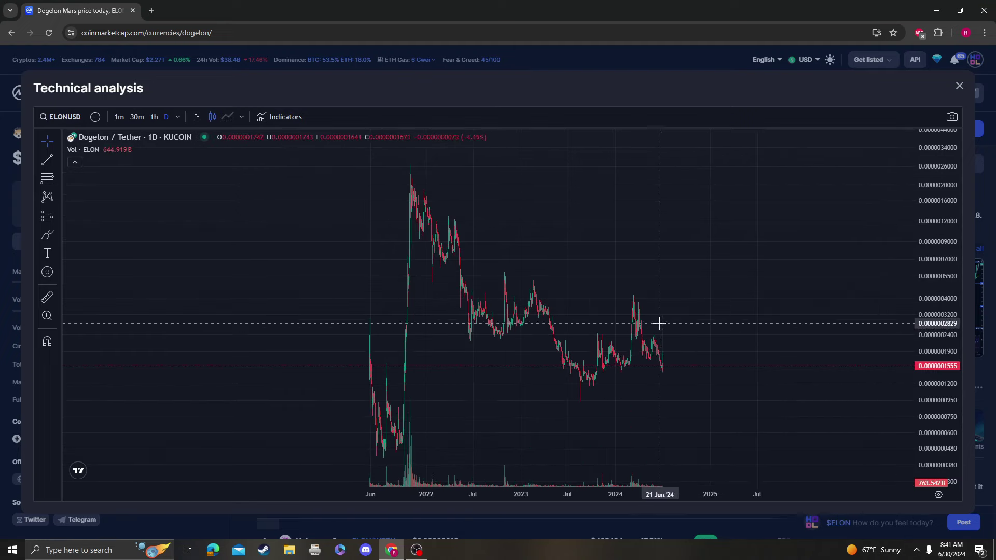
drag(659, 323, 429, 387)
scroll(555, 367, up, 5)
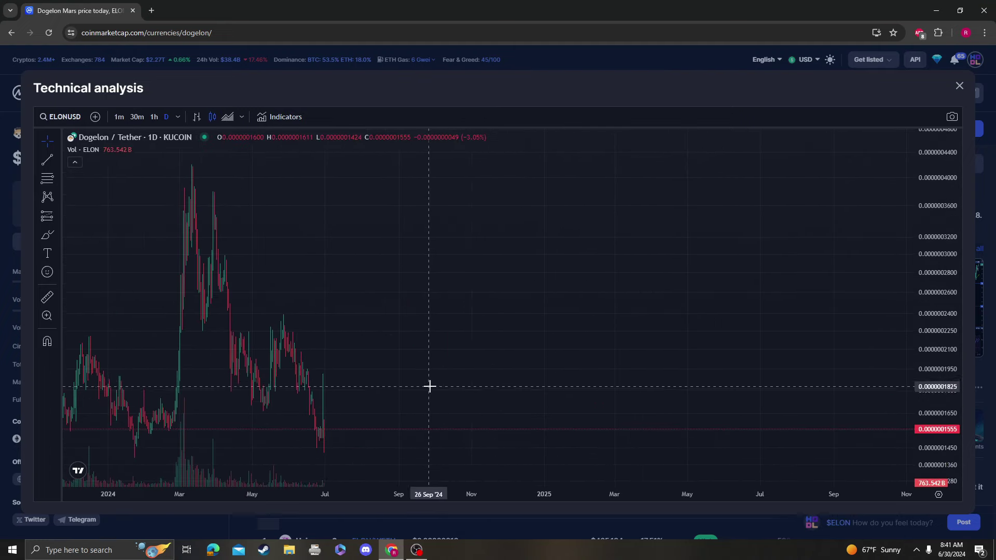
drag(292, 409, 507, 415)
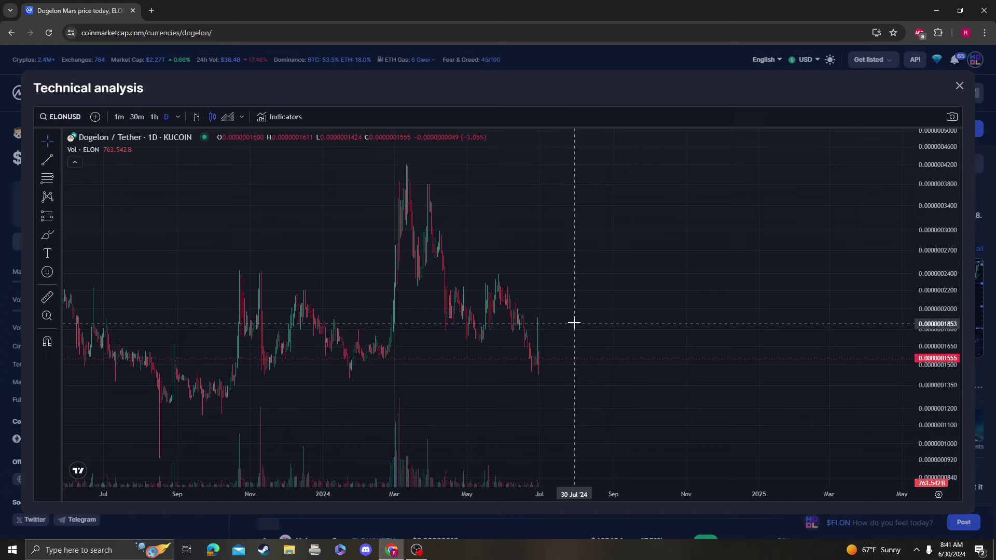
scroll(582, 315, down, 5)
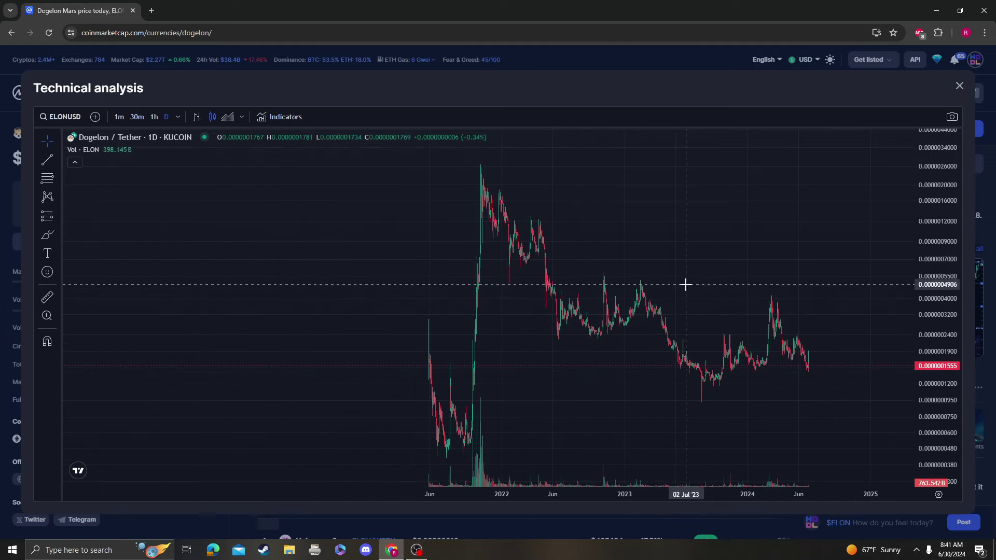
drag(775, 280, 549, 299)
scroll(473, 282, up, 3)
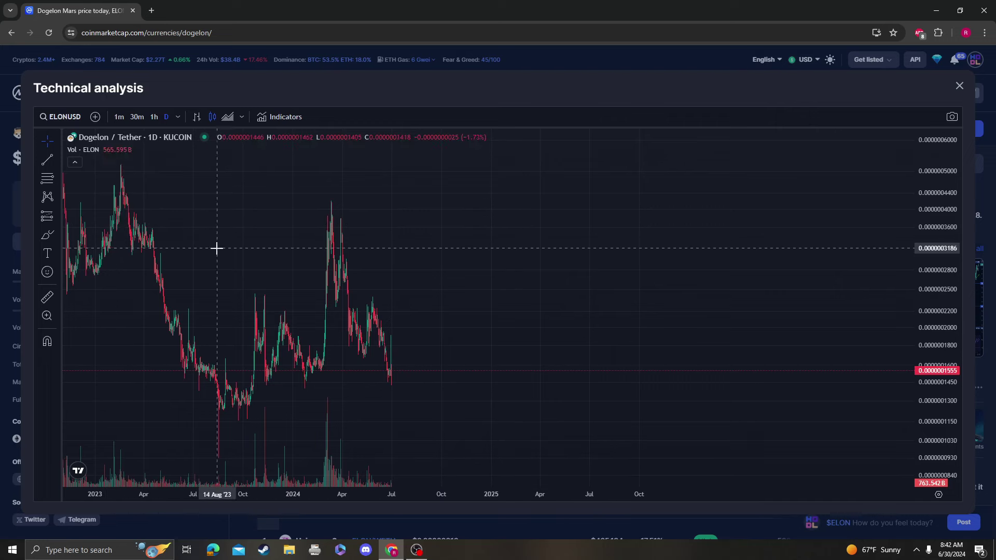
click(51, 183)
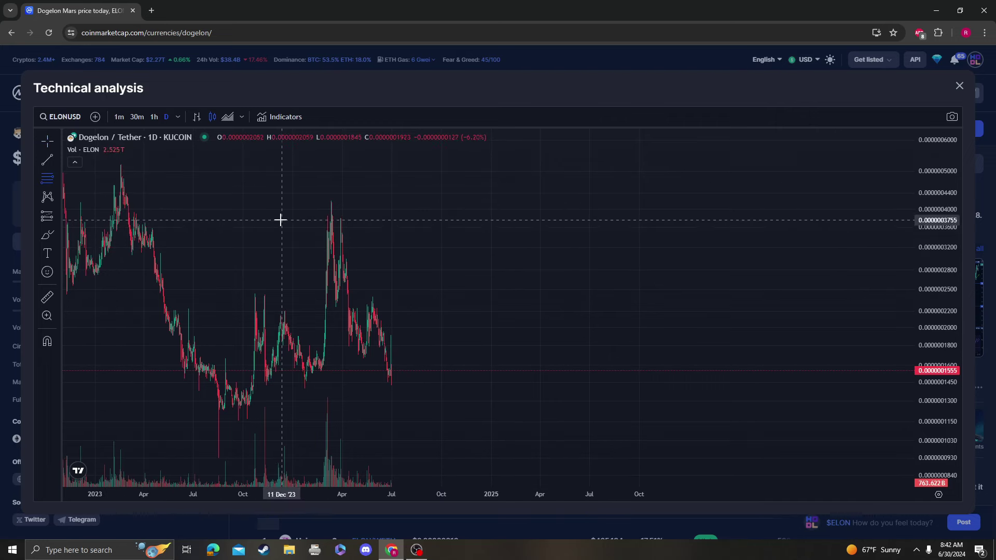
click(275, 200)
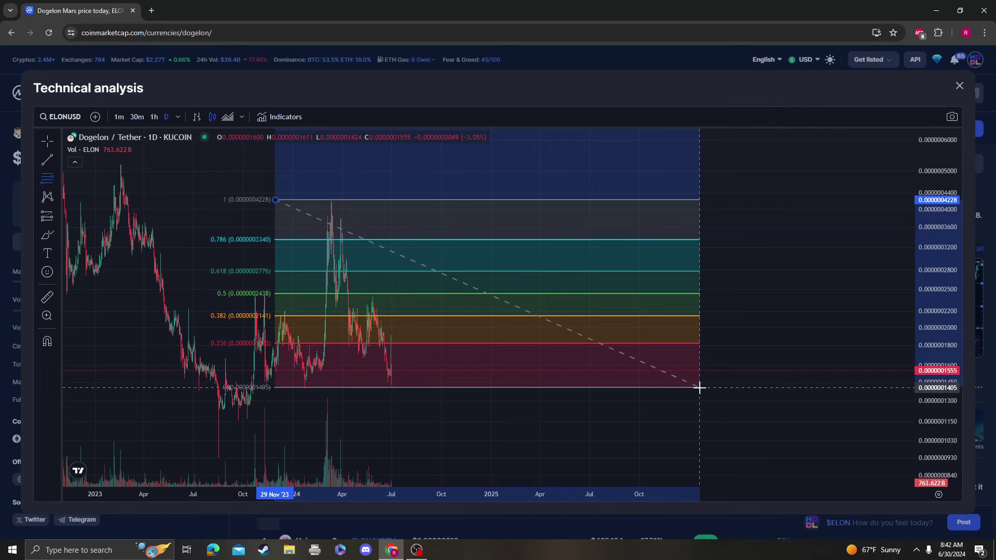
click(701, 386)
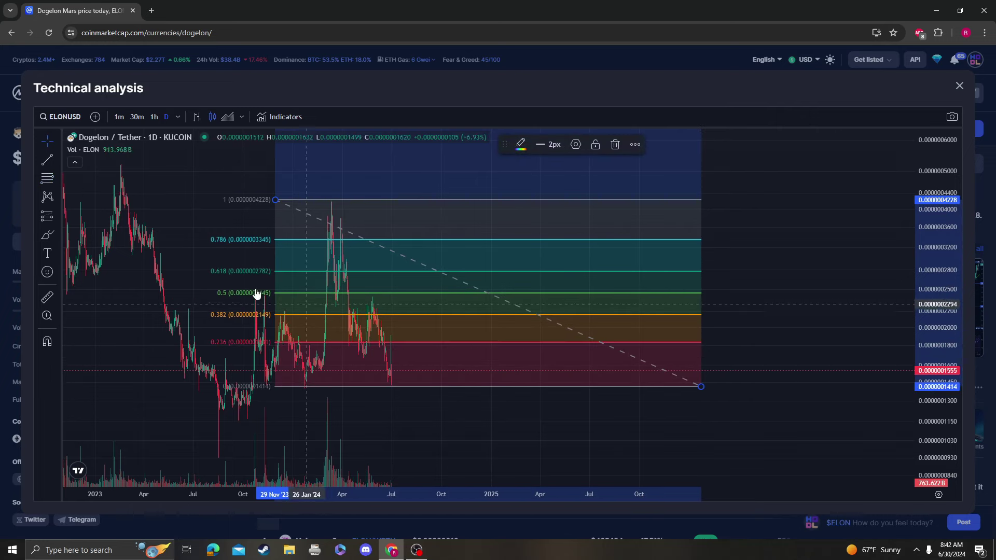
click(48, 236)
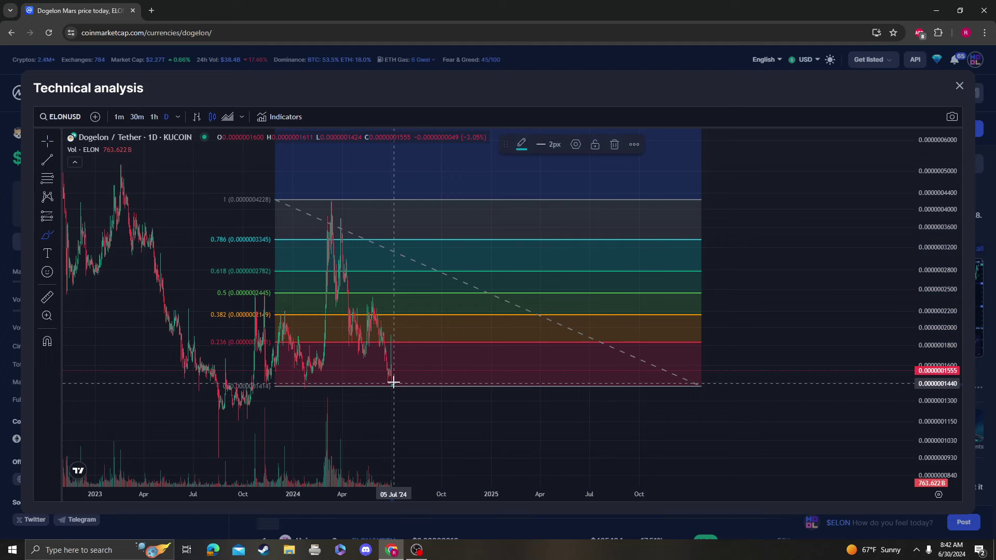
mouse_move(393, 384)
mouse_down()
mouse_move(404, 344)
mouse_move(392, 387)
mouse_move(416, 327)
mouse_move(434, 314)
mouse_move(456, 349)
mouse_move(500, 366)
mouse_move(558, 319)
mouse_move(603, 387)
mouse_up()
key(ctrl+z)
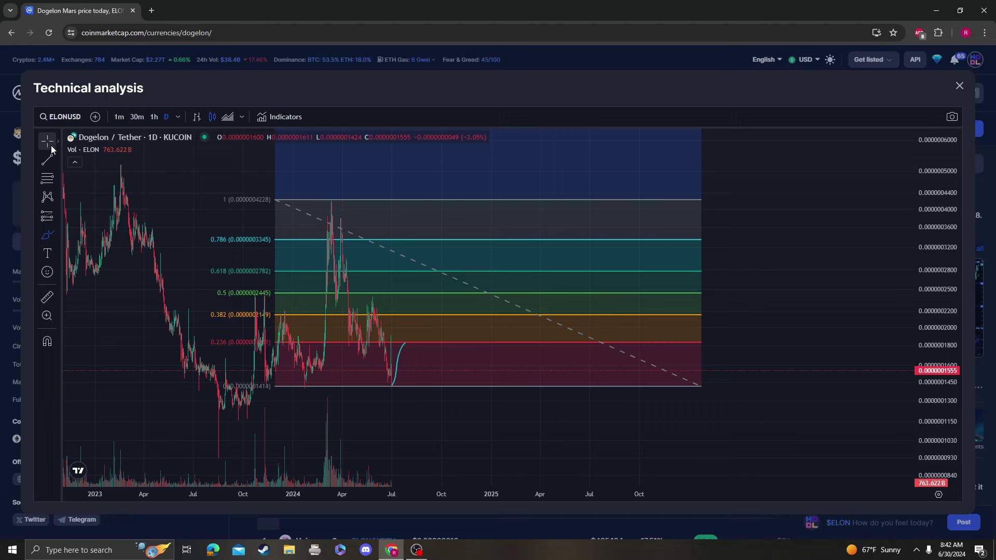
click(51, 148)
key(ctrl+z)
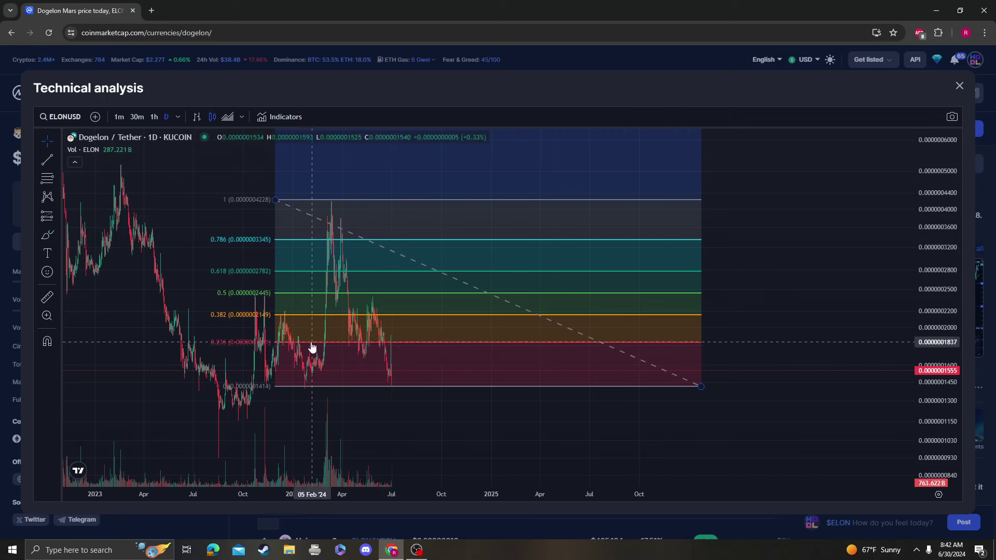
click(702, 388)
key(Delete)
scroll(453, 278, down, 3)
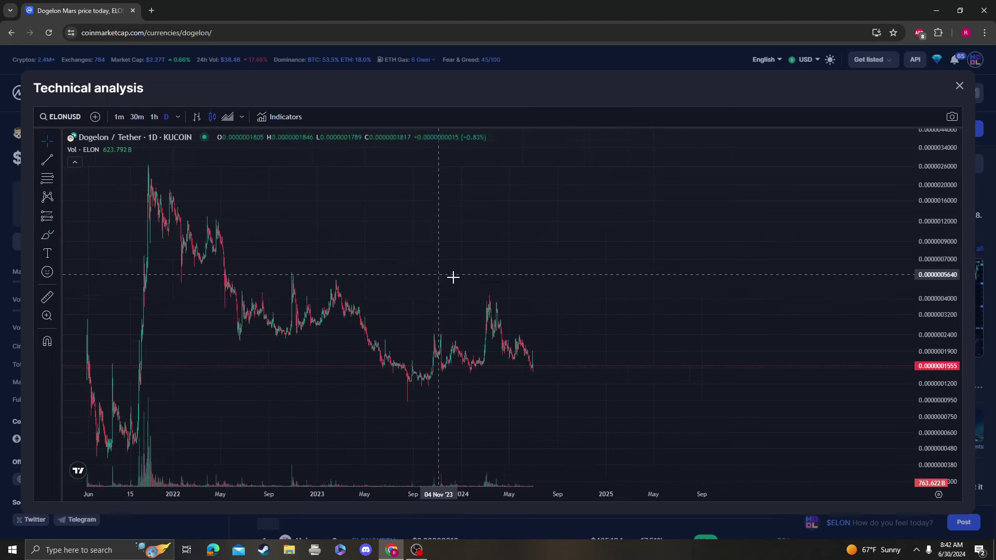
scroll(452, 278, down, 2)
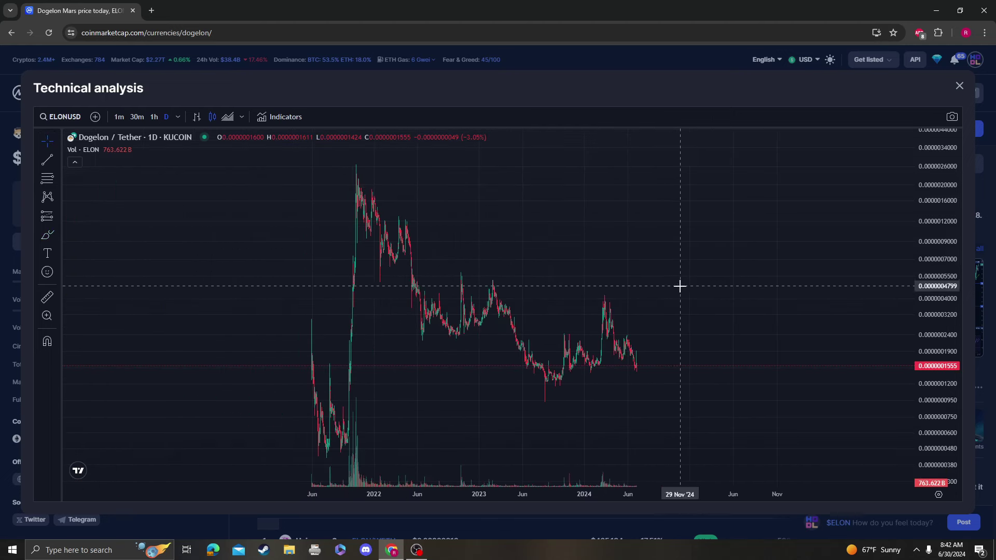
click(939, 496)
click(693, 338)
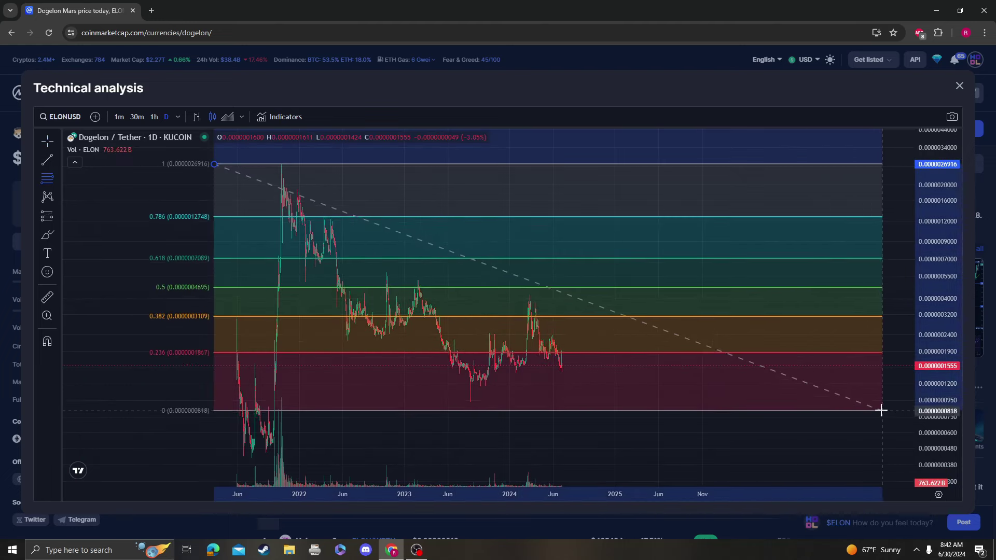
click(872, 402)
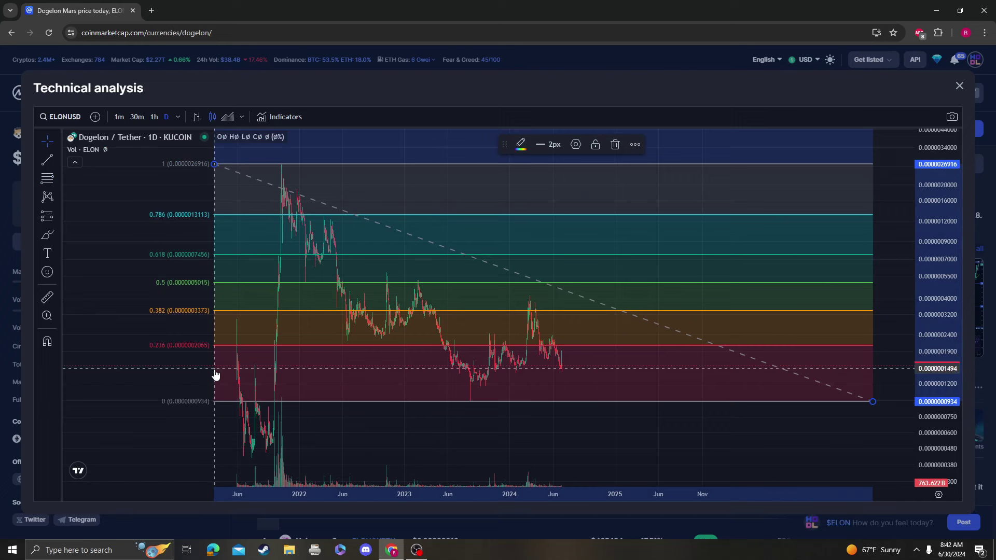
key(Delete)
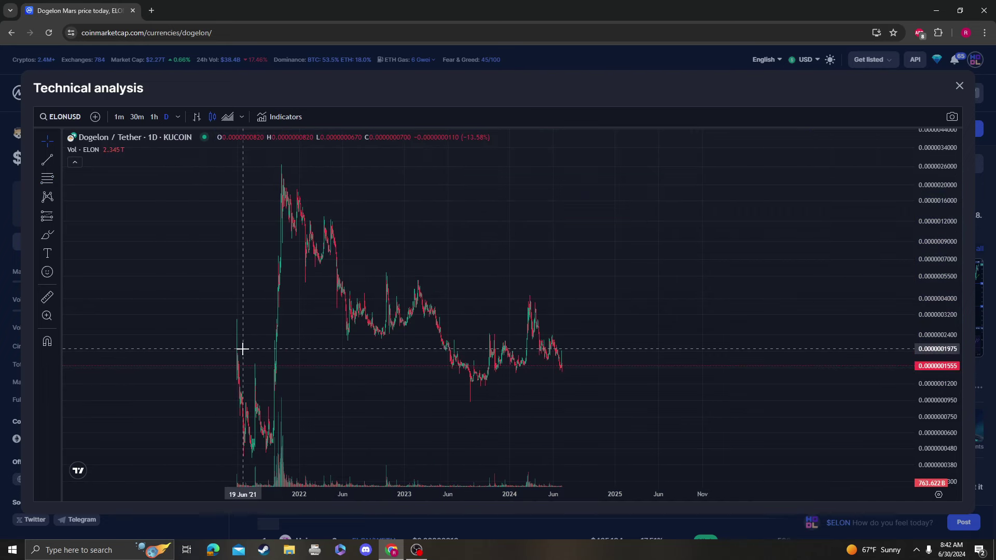
Step: Draw a Fib retracement from the 0.0000000927 low, move its anchor to July 2022, then delete it
click(47, 178)
click(323, 402)
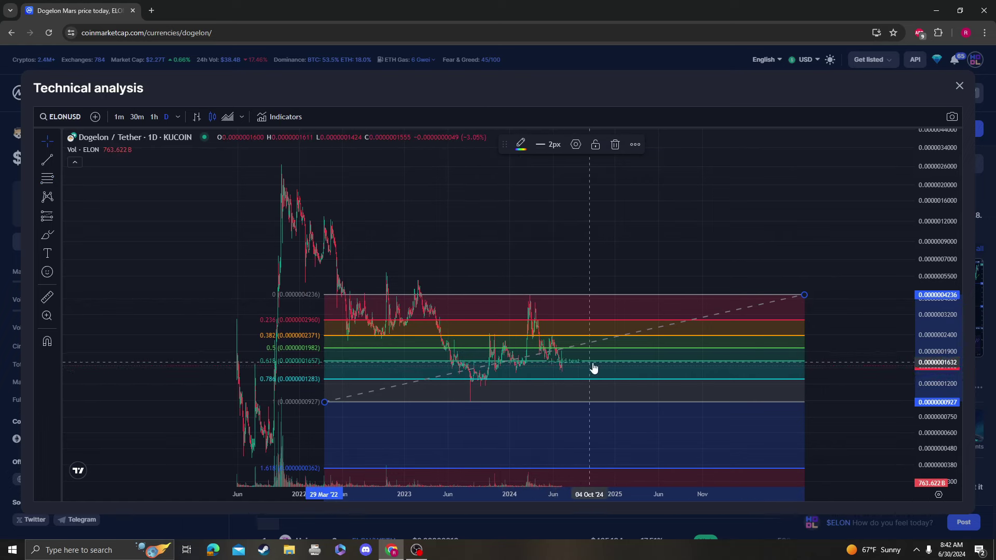
mouse_move(326, 405)
mouse_down()
mouse_move(180, 440)
mouse_move(141, 467)
mouse_move(139, 458)
mouse_move(378, 397)
mouse_move(331, 421)
mouse_move(175, 458)
mouse_move(284, 404)
mouse_move(355, 403)
mouse_up()
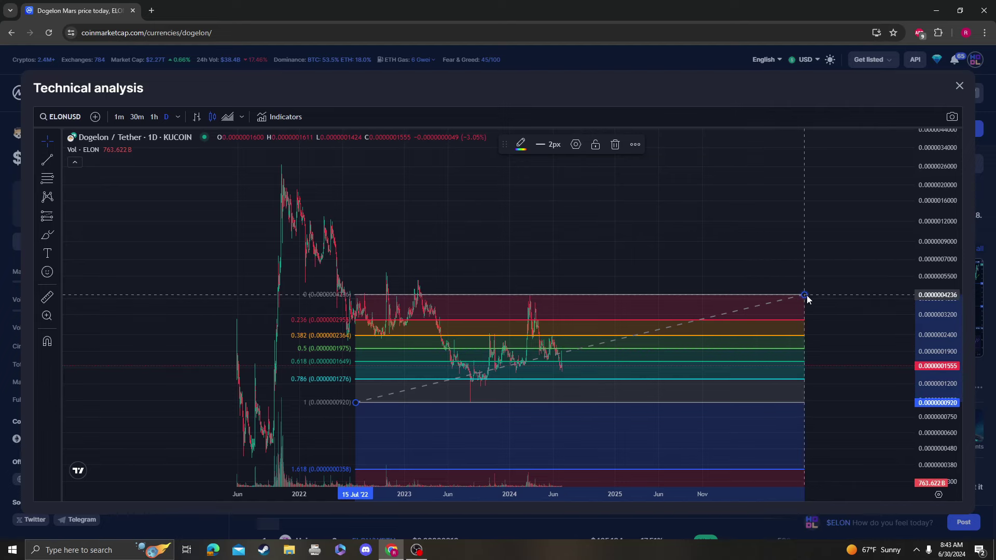
key(Delete)
Step: Close the technical analysis chart and show Dogelon Mars's list of chain explorers
click(960, 86)
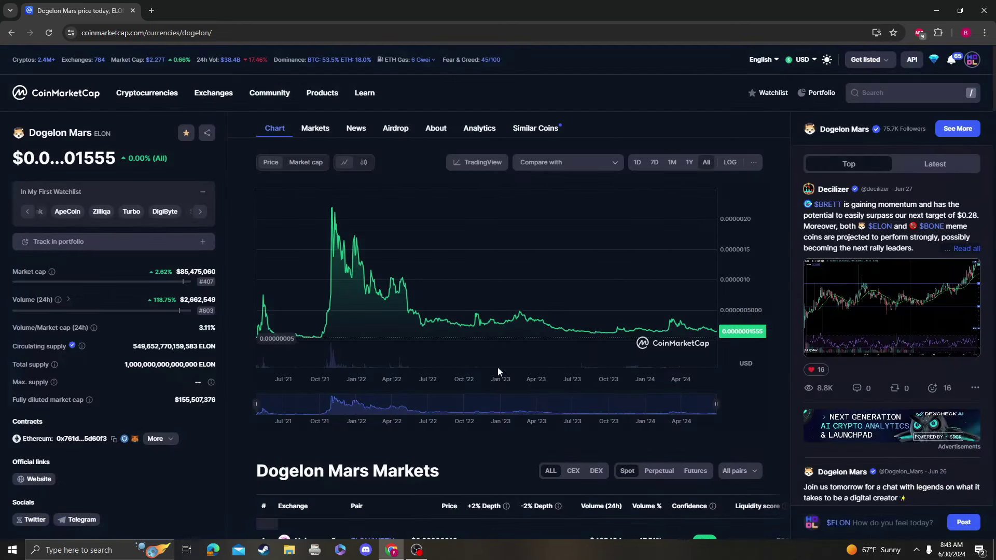
scroll(177, 332, down, 3)
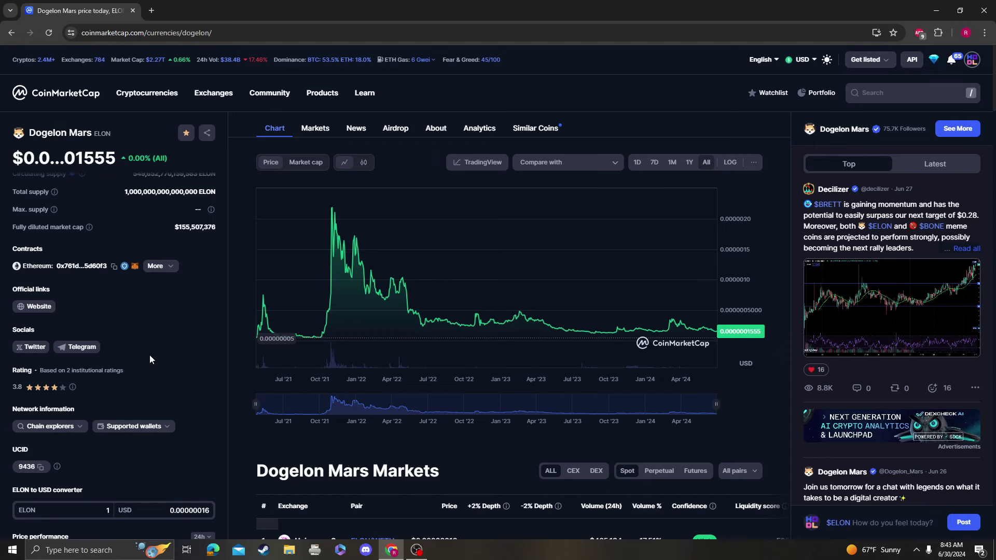
scroll(150, 359, down, 4)
click(68, 189)
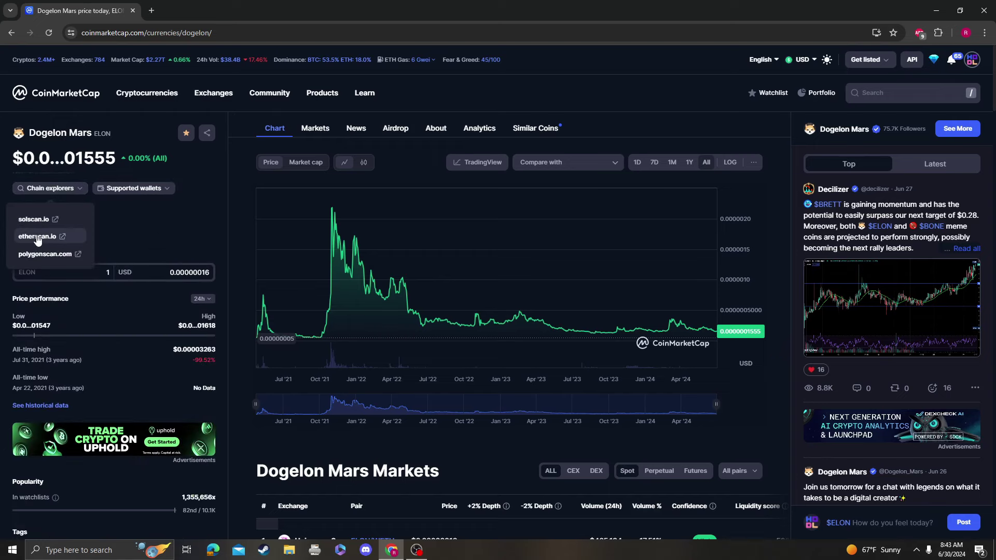
Step: Open the Dogelon token page on Etherscan and show its holders list
click(37, 237)
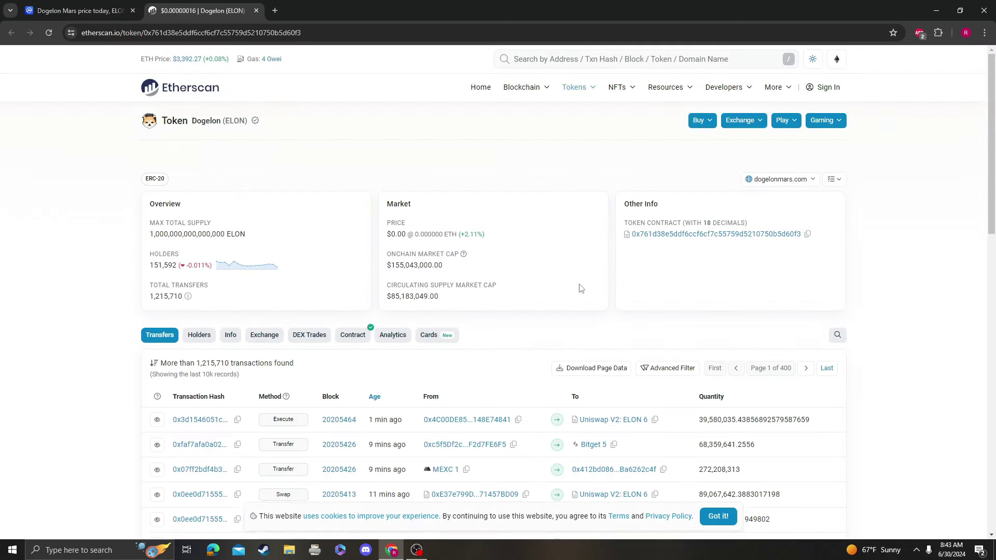
scroll(439, 202, down, 3)
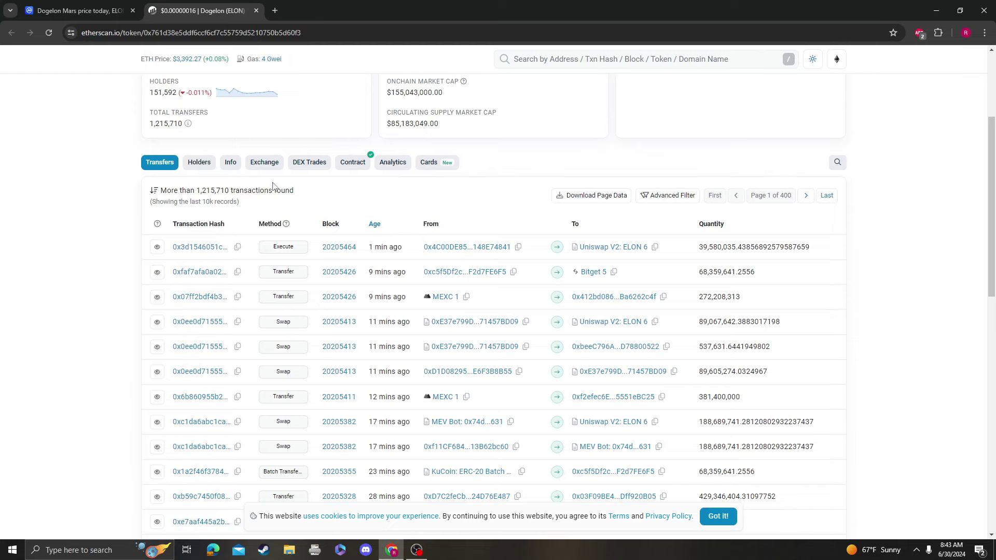
click(205, 167)
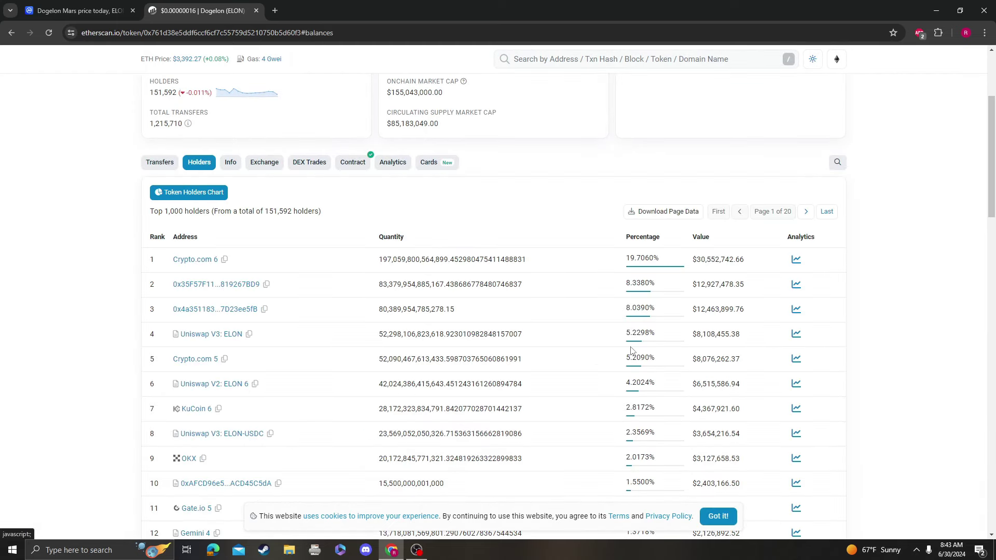
scroll(423, 276, down, 3)
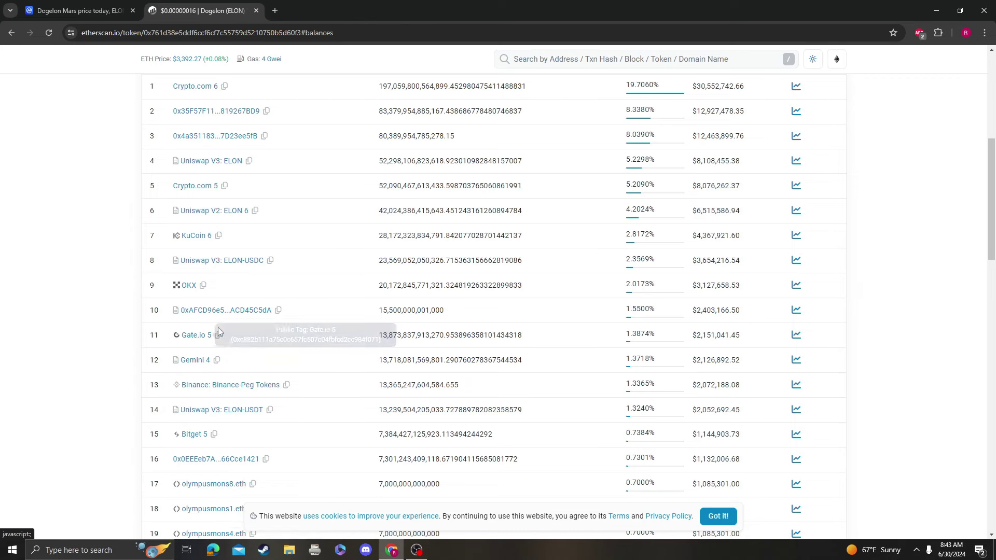
Step: Check the Binance-Peg Tokens holder's transfers, then return to holders page 1
click(218, 385)
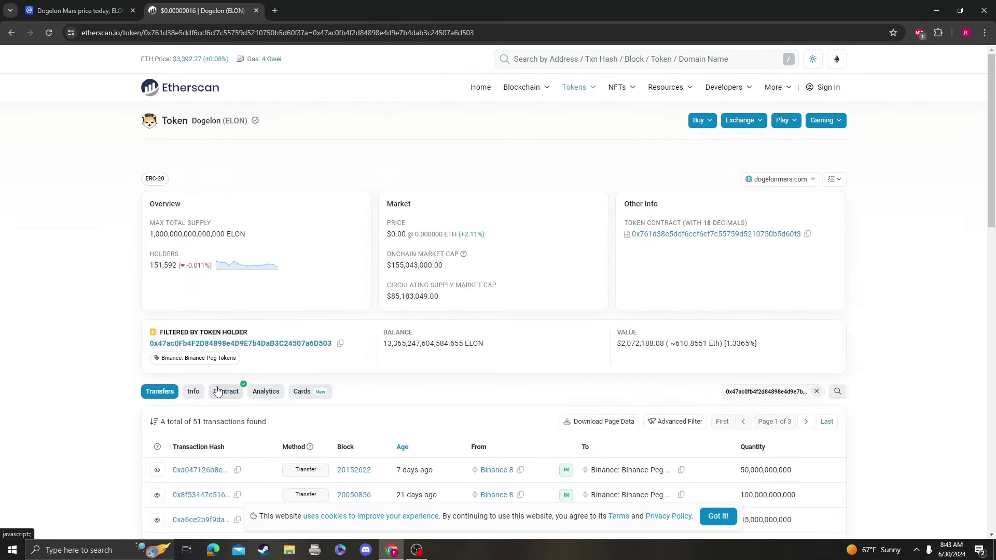
scroll(578, 399, down, 5)
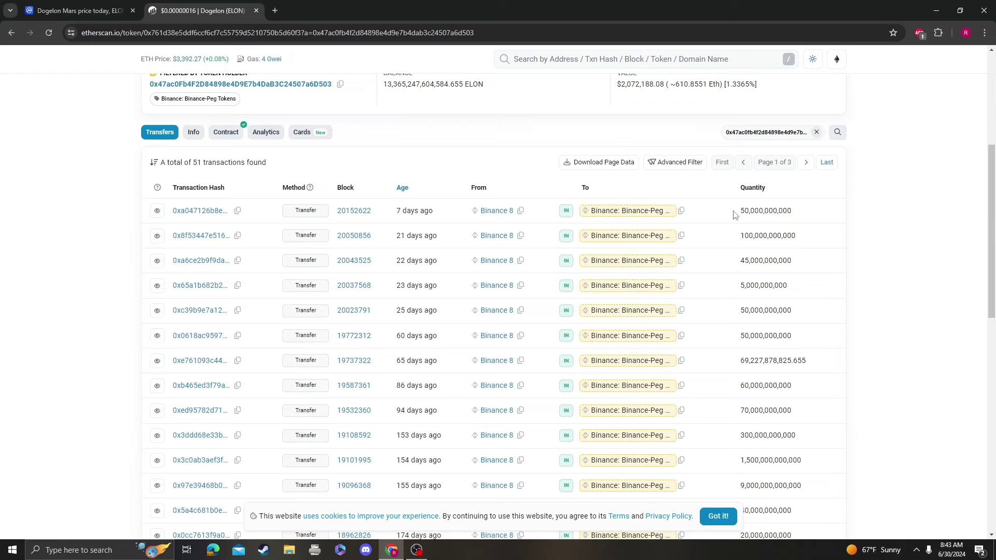
click(12, 33)
scroll(614, 341, down, 10)
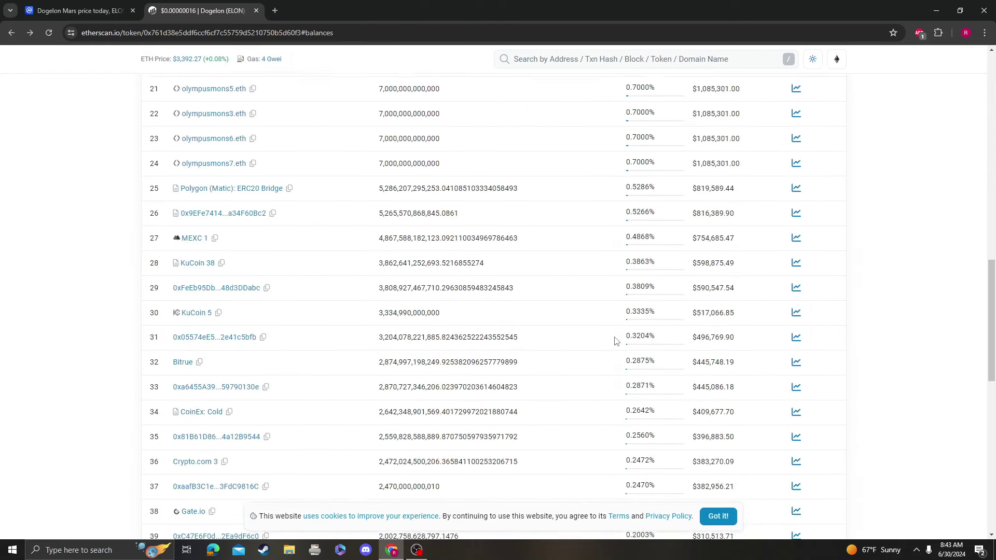
scroll(796, 465, down, 6)
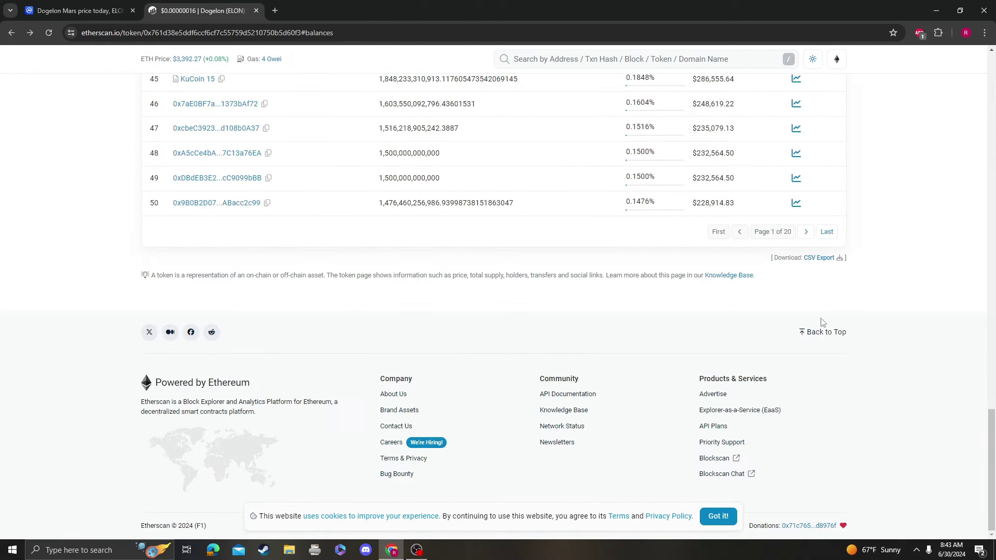
Step: On holders page 2, inspect the 0x00…dEaD burn address's transfers, including the 78,000,000 quantity
click(806, 232)
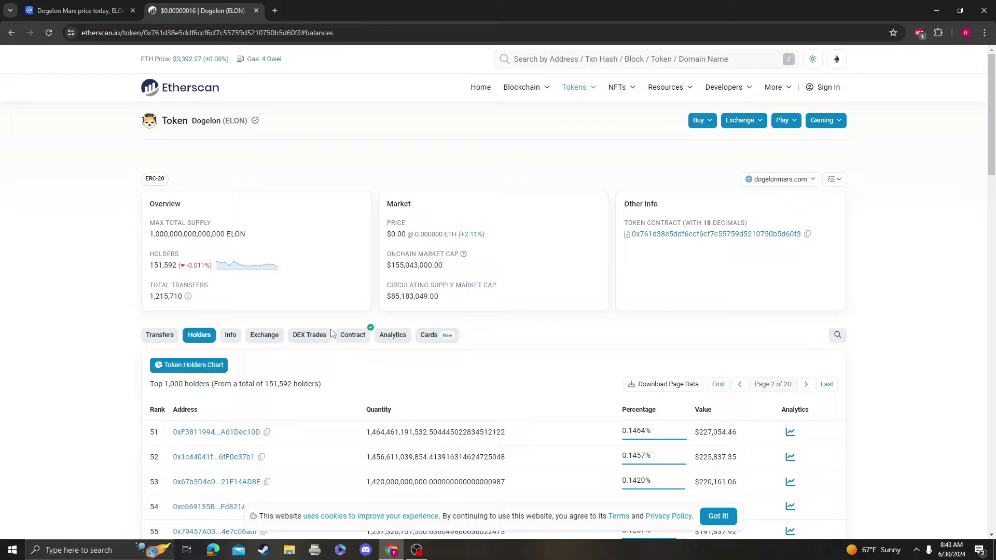
scroll(331, 333, down, 5)
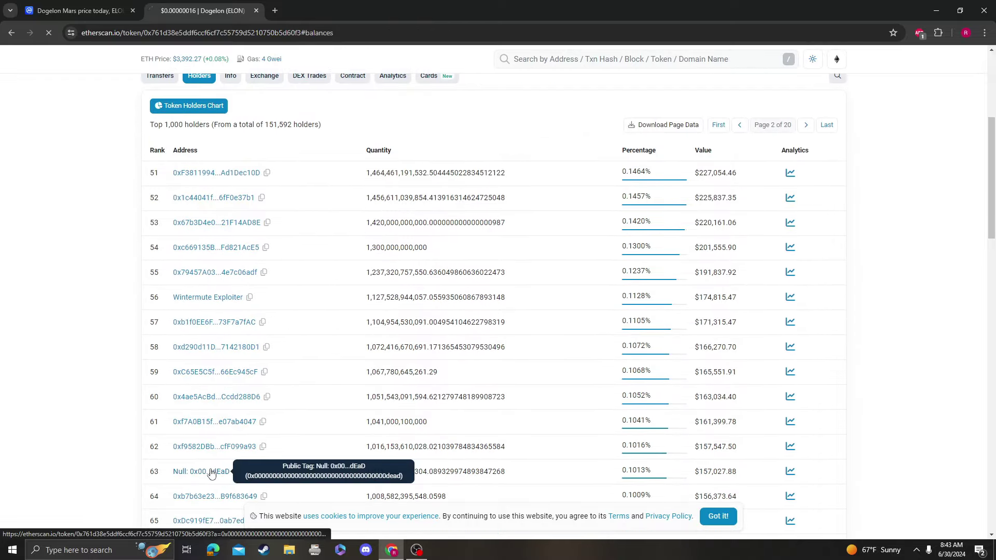
click(211, 474)
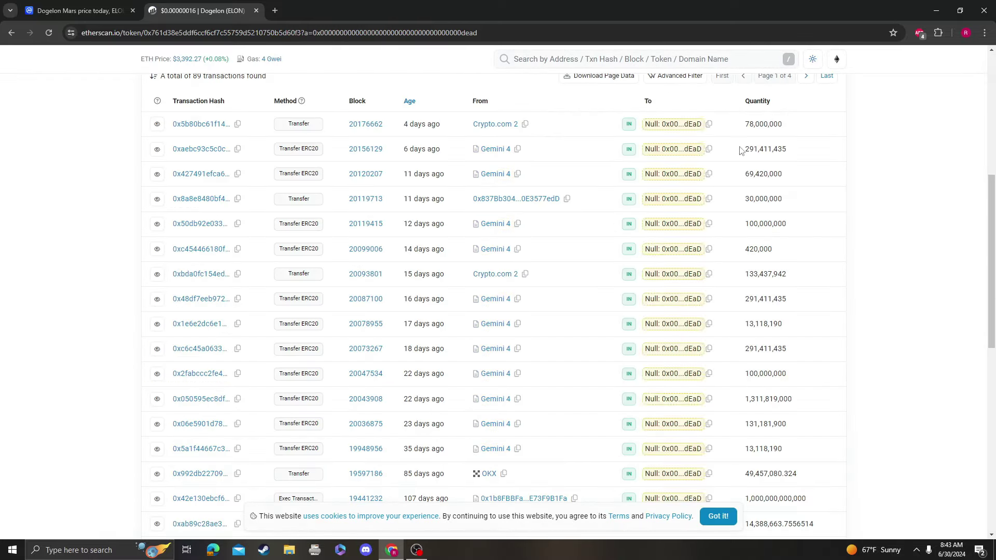
double_click(763, 124)
click(10, 34)
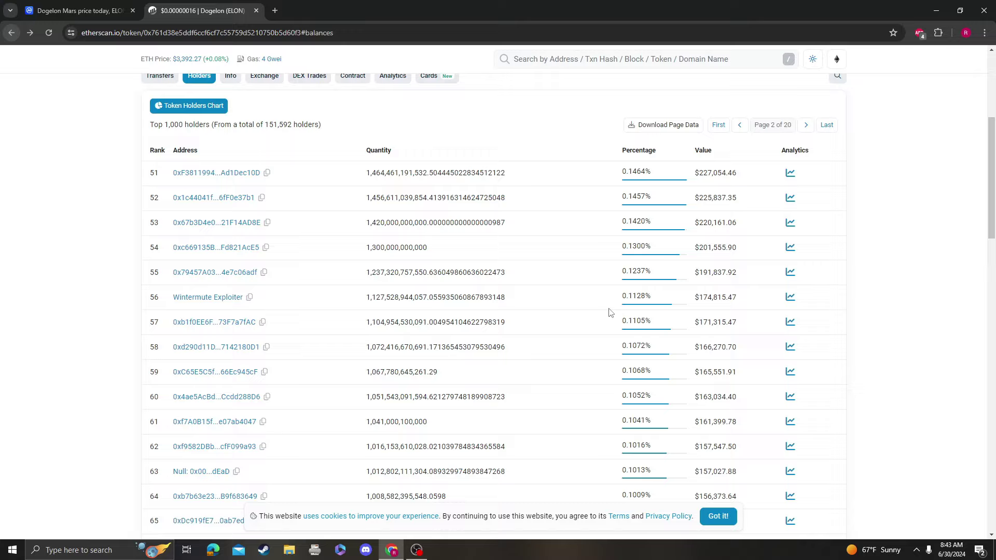
Step: Review the rank 98 holder's single transfer, then return to the ELON holders list
scroll(607, 311, down, 18)
scroll(362, 305, down, 4)
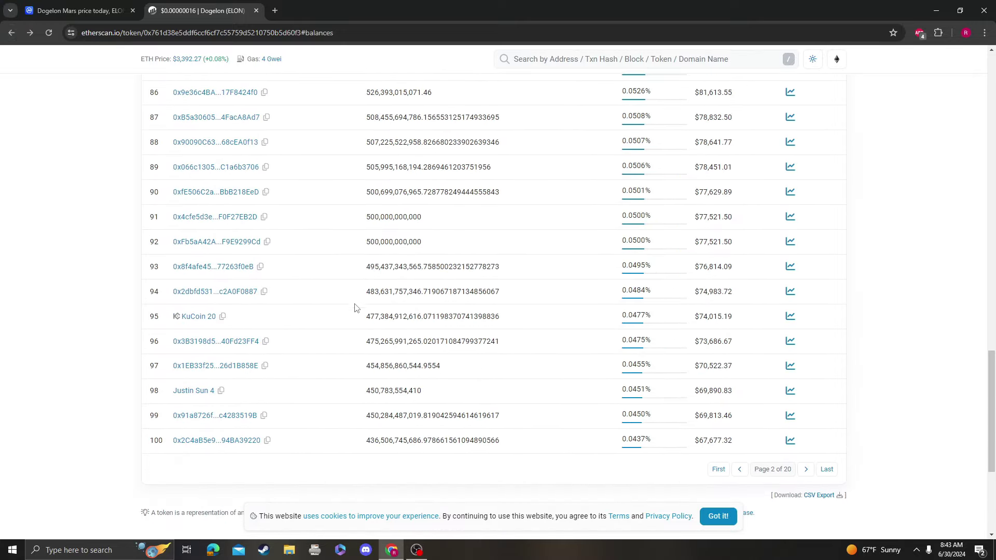
click(205, 390)
scroll(596, 342, down, 5)
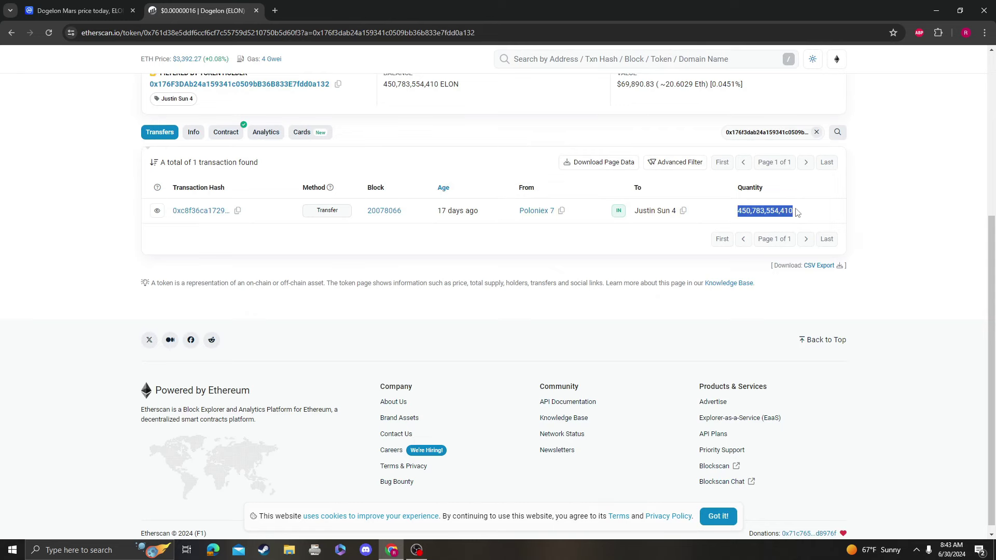
scroll(530, 294, up, 5)
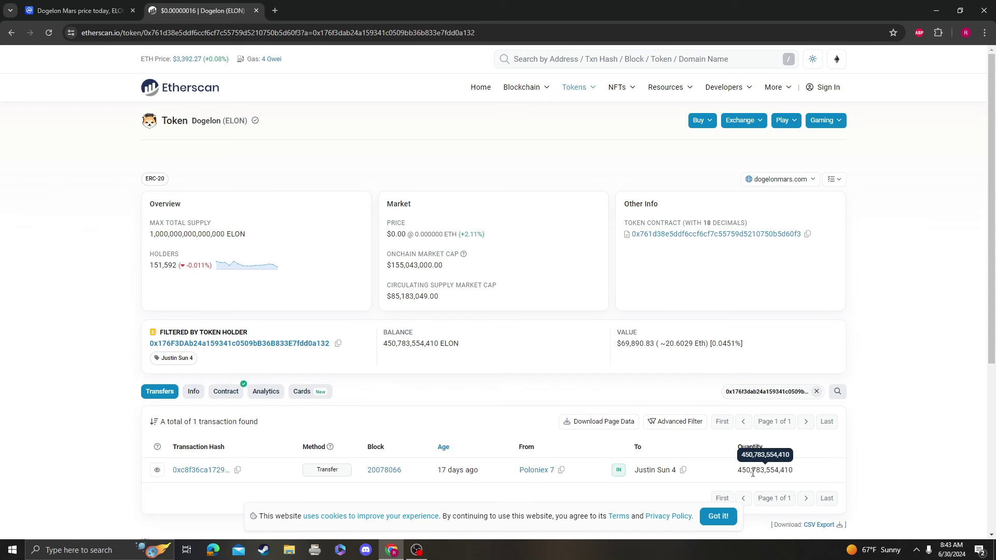
click(11, 33)
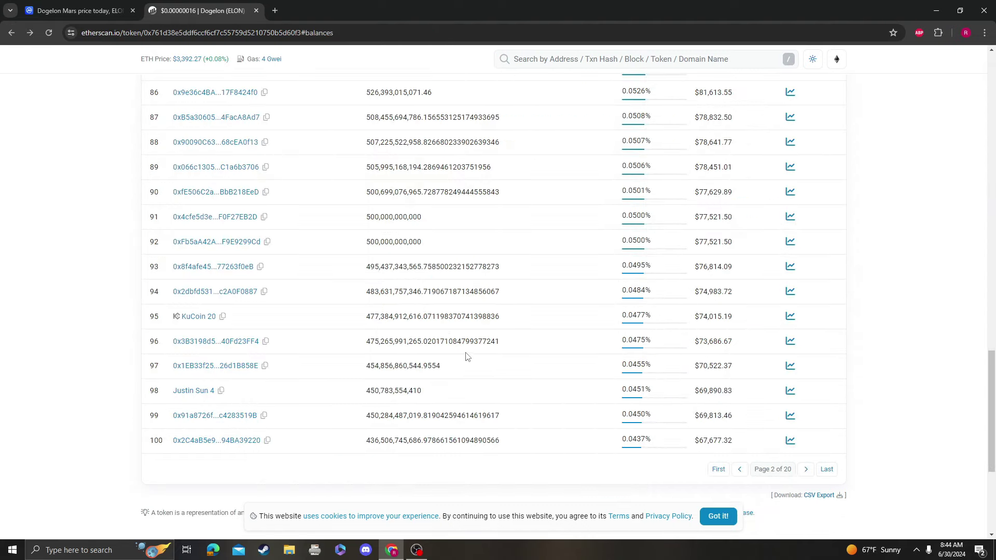
scroll(446, 350, up, 20)
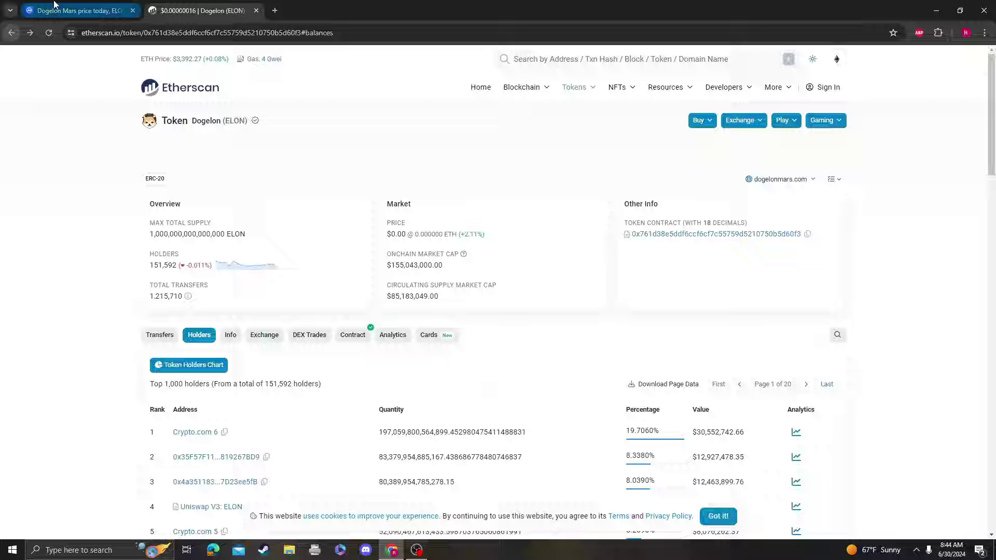
Step: Close the Etherscan holders page and return to CoinMarketCap's Dogelon Mars page
click(72, 11)
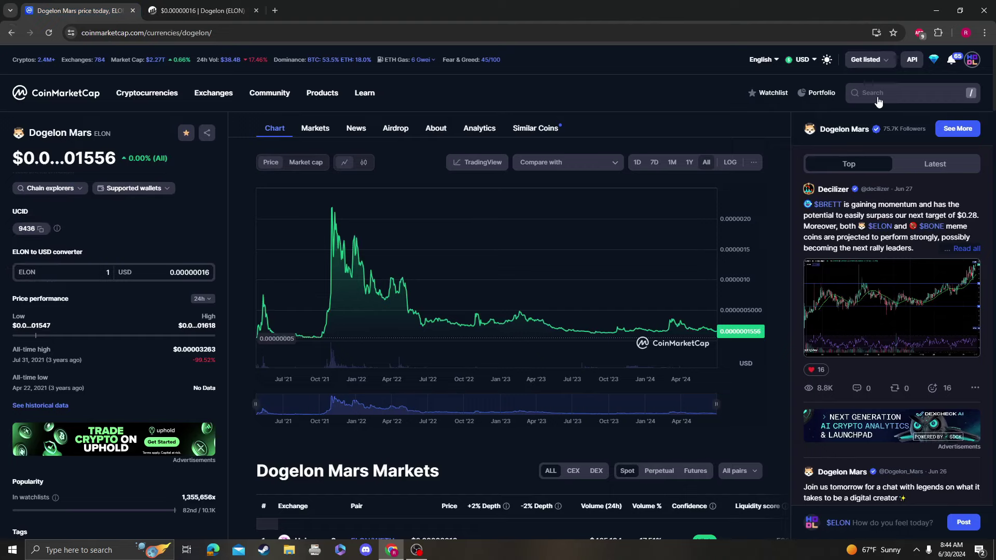
click(249, 12)
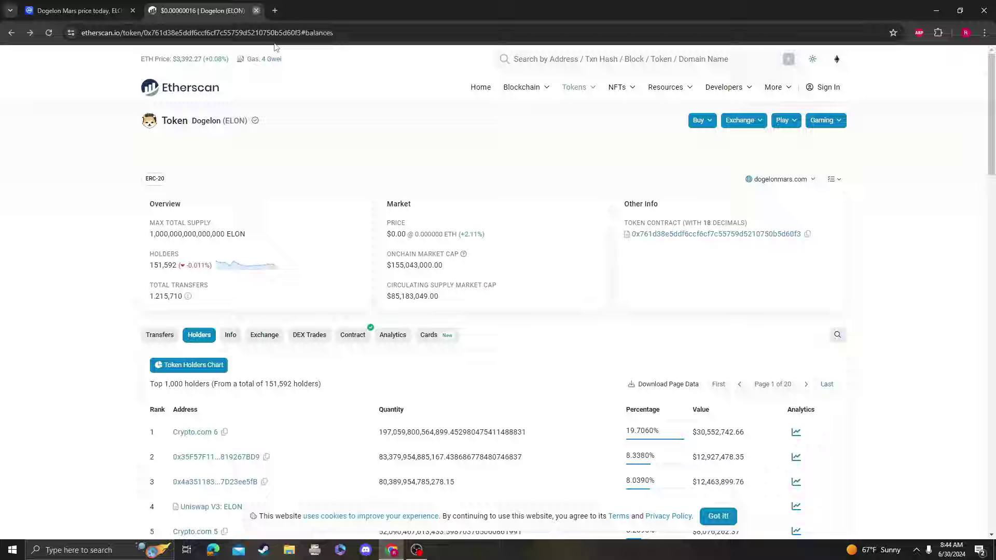
click(256, 10)
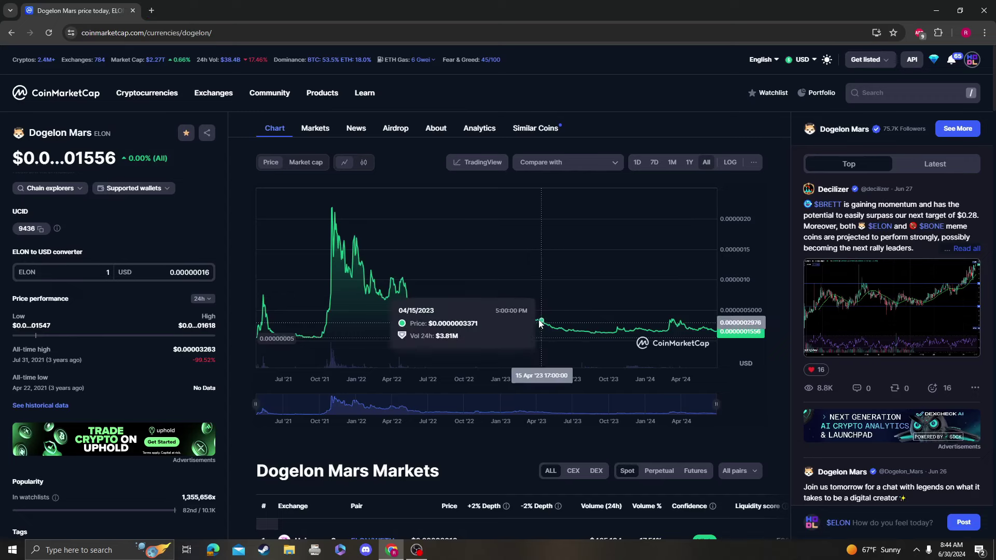
Step: Put the Dogelon Mars price chart on LOG scale and browse the Markets table
click(729, 163)
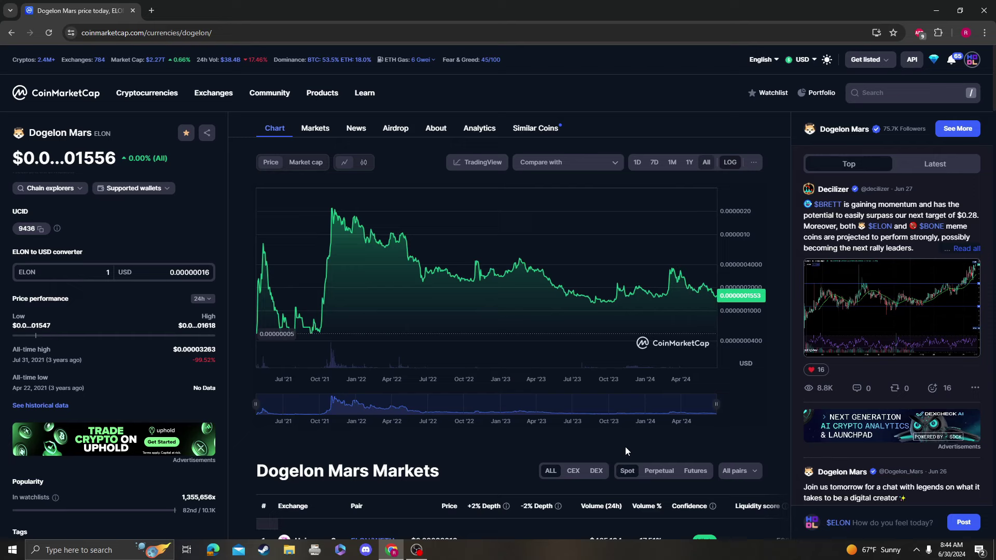
scroll(626, 452, down, 8)
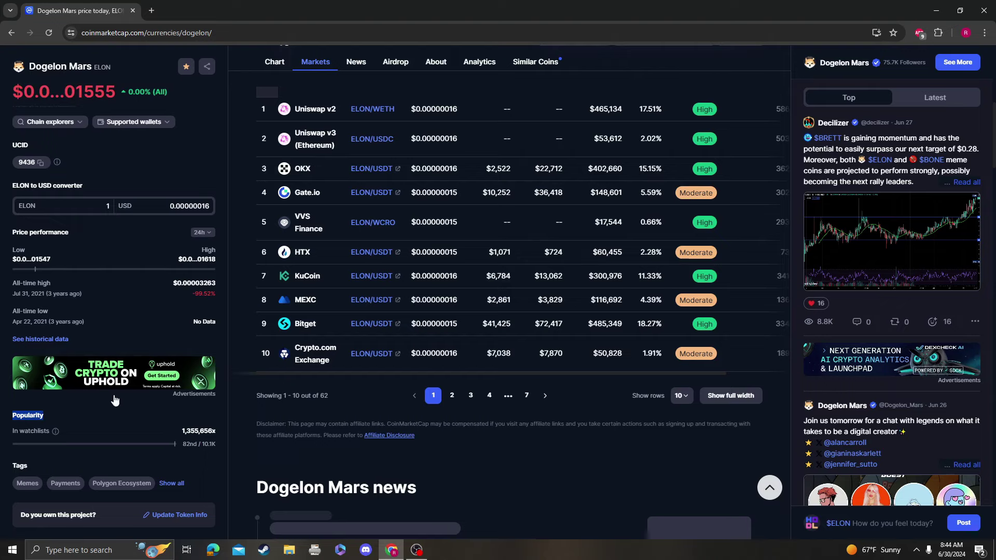
scroll(112, 387, up, 8)
scroll(112, 388, up, 8)
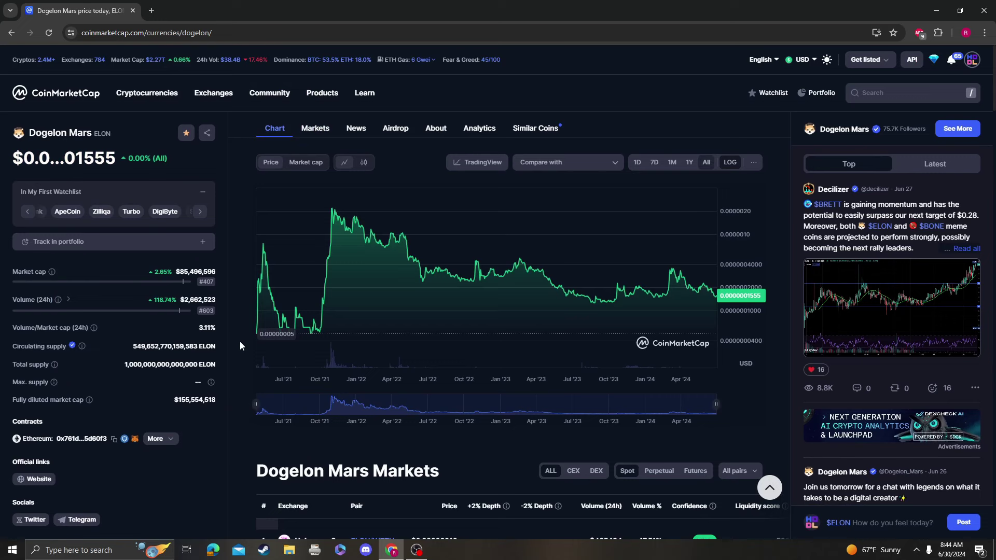
mouse_move(202, 307)
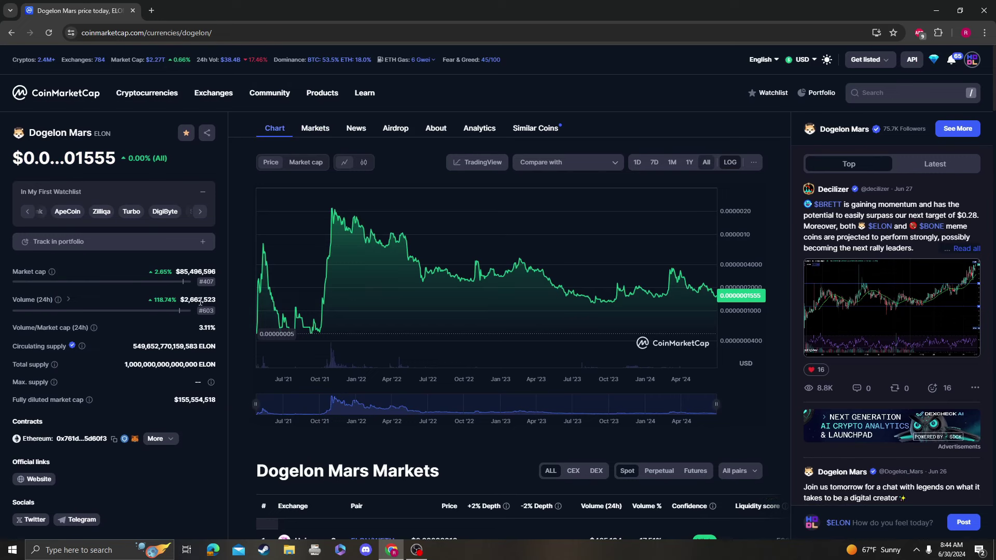